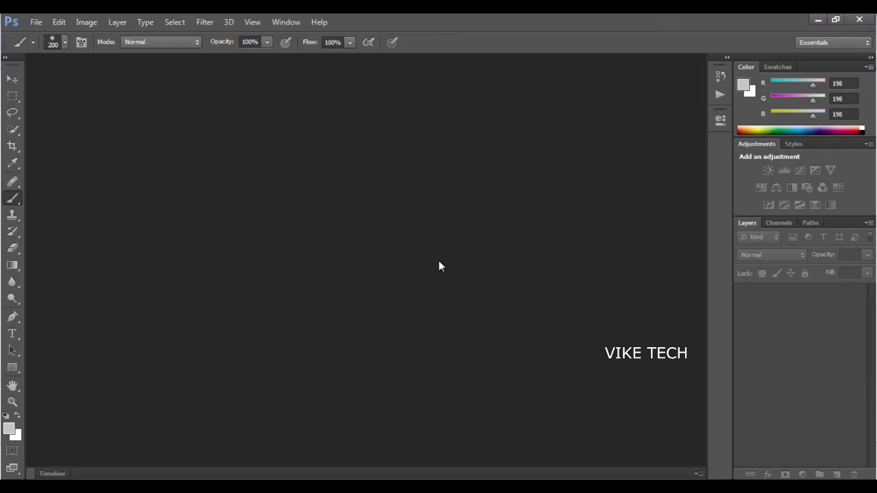
Activate the Move Tool and bring up the File menu with Open... highlighted.
key("v")
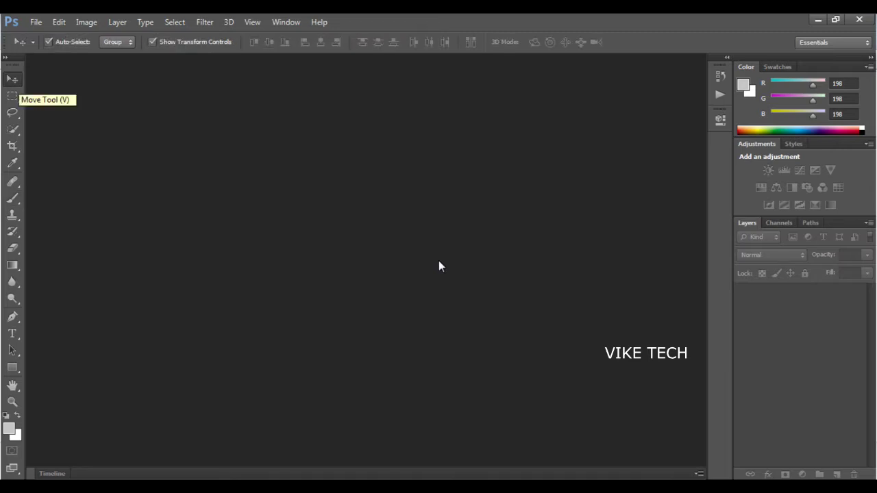
key("alt+f")
key("Down")
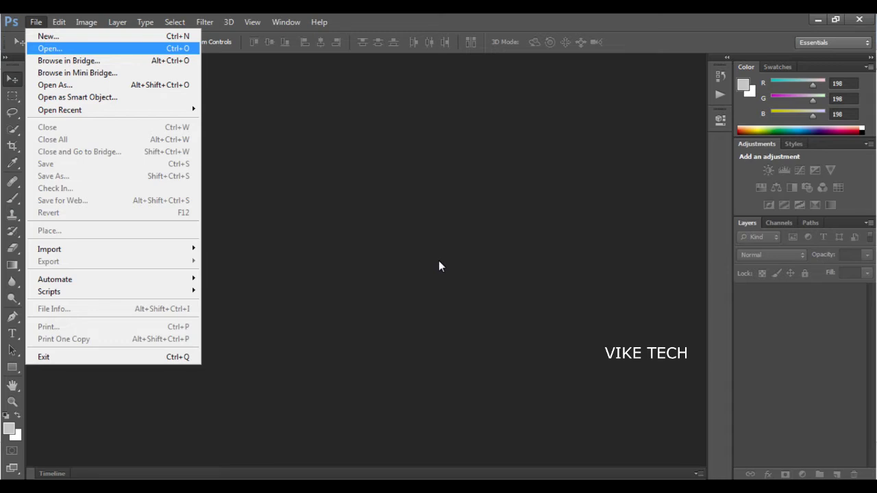
Open the portrait photo Athulya.jpg as a new document.
key("Return")
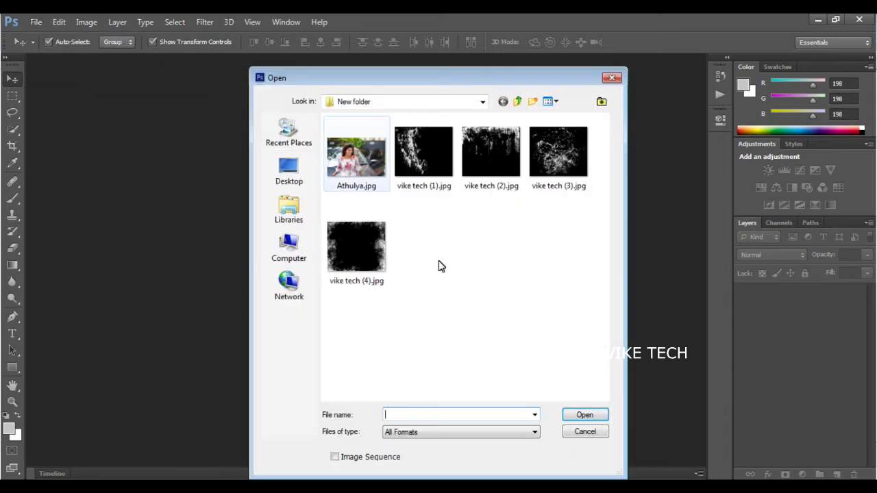
key("Down")
key("Return")
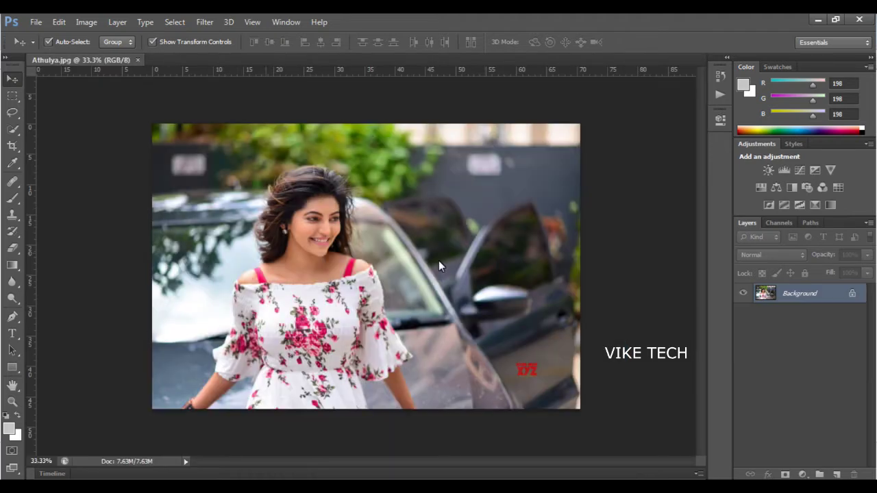
key("alt")
Open vike tech (1).jpg, choosing Discard the embedded profile.
key("Down")
key("Down")
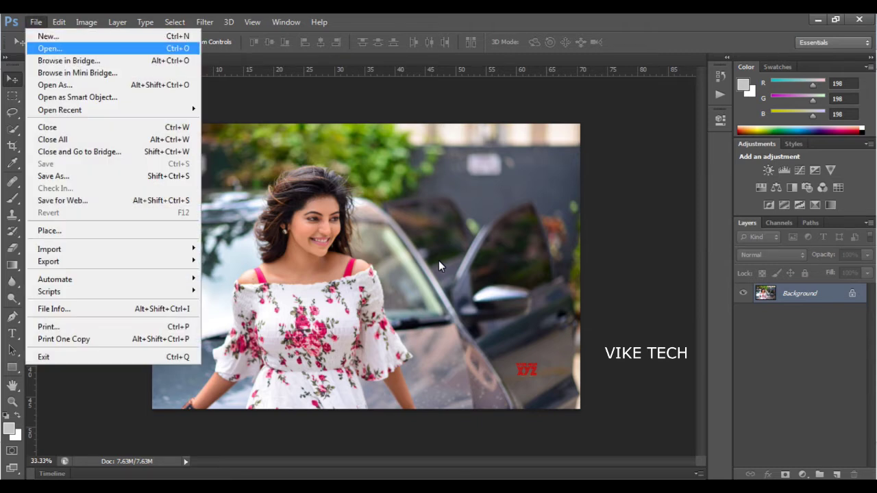
key("Return")
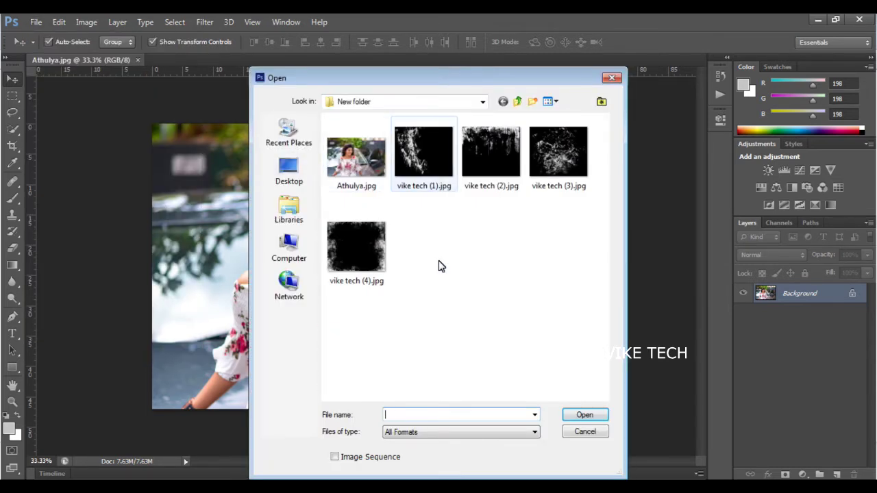
key("Right")
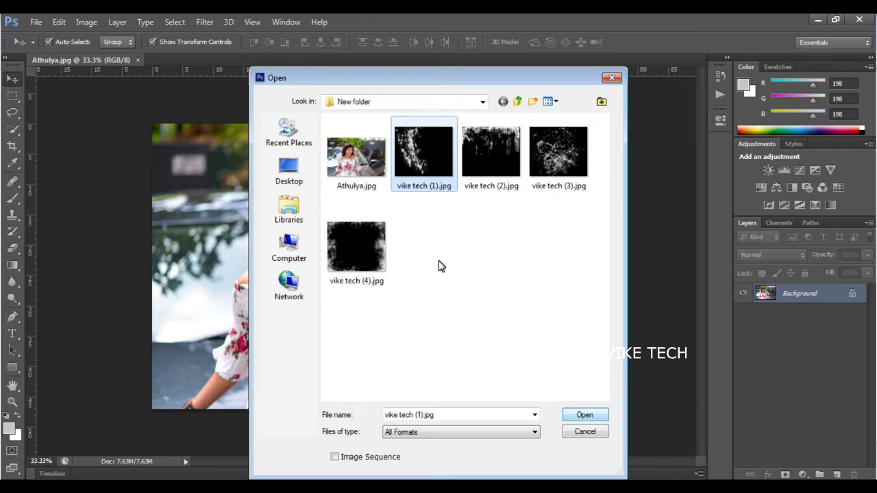
key("Return")
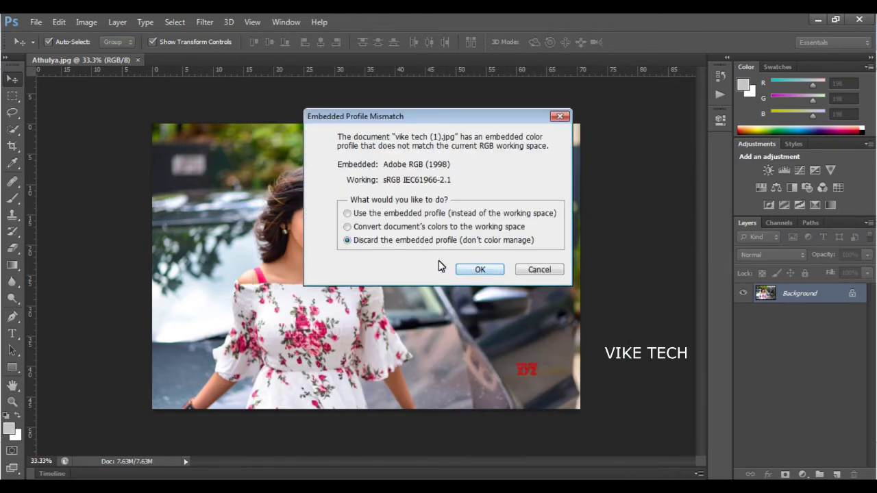
key("Return")
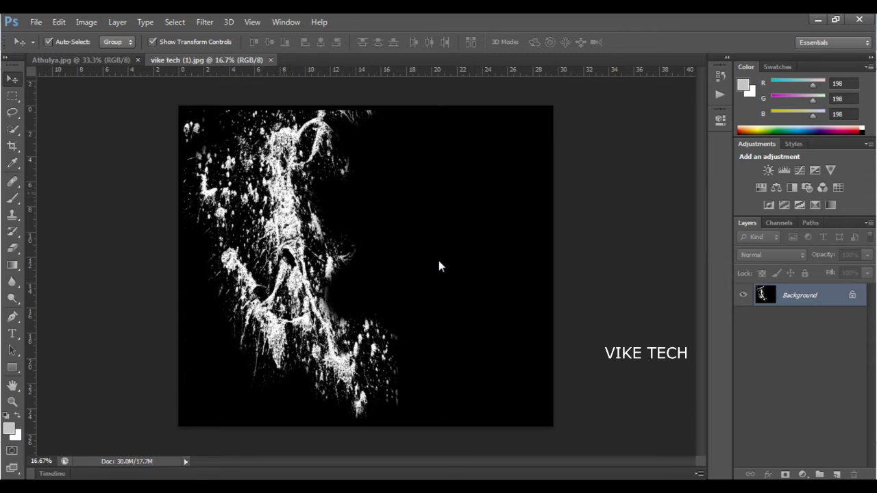
Paste the texture into Athulya.jpg as Layer 1, enlarged and nudged over the portrait.
key("ctrl+Tab")
key("ctrl+v")
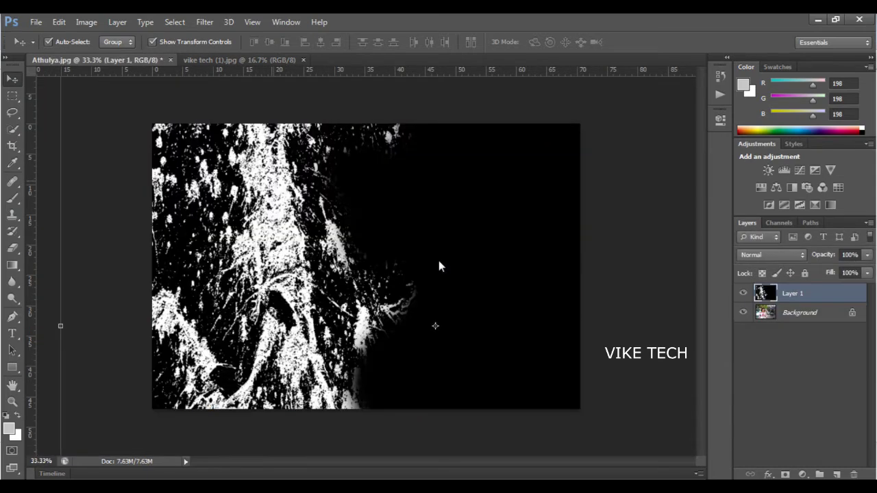
key("Return")
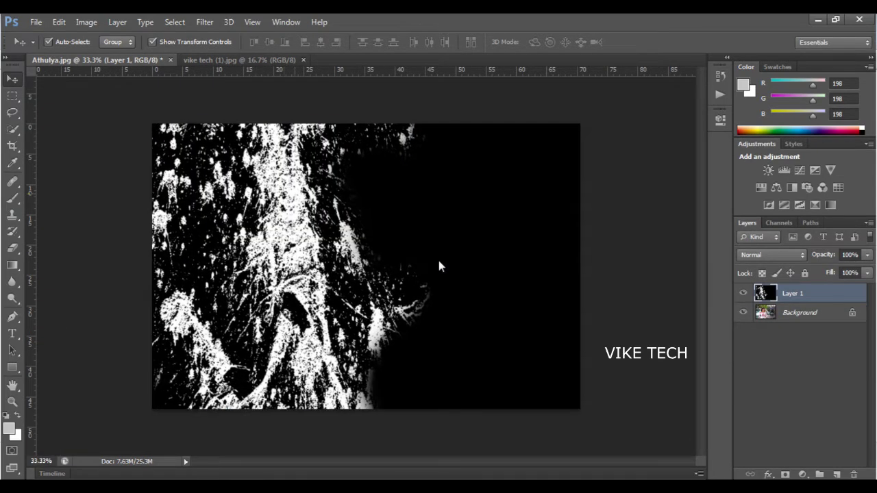
key("shift+Right")
key("shift+Right")
key("shift+Right")
key("shift+Right")
key("shift+Right")
key("shift+Right")
key("shift+Right")
key("shift+Right")
key("shift+Left")
key("shift+Left")
key("shift+Left")
key("shift+Left")
key("shift+Left")
key("ctrl+t")
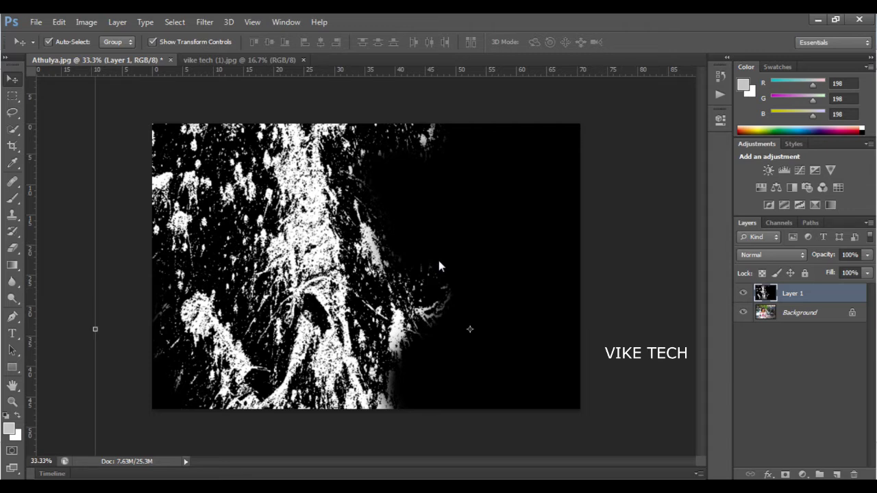
Convert the Background into Layer 0, move it above the texture, and hide it.
double_click(801, 313)
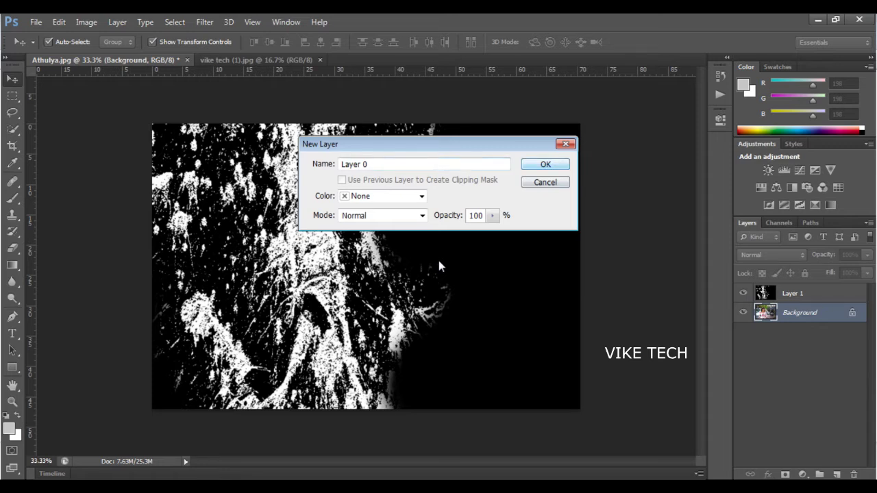
key("Return")
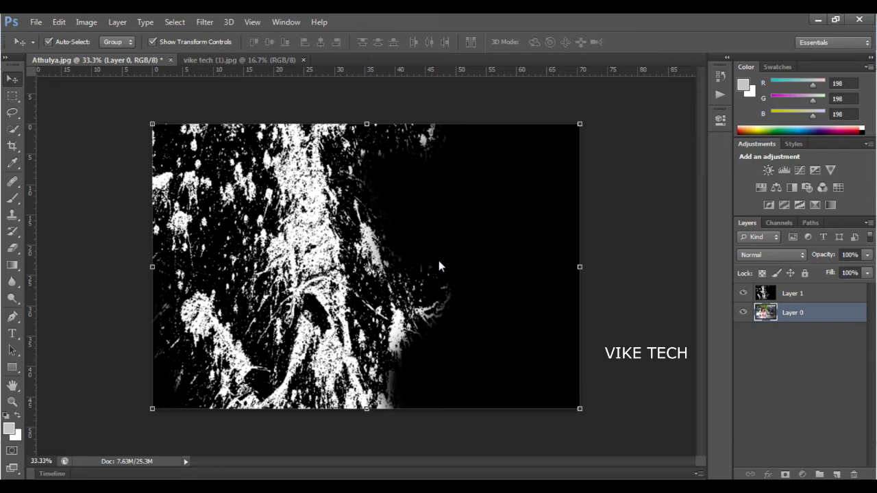
key("ctrl+bracketright")
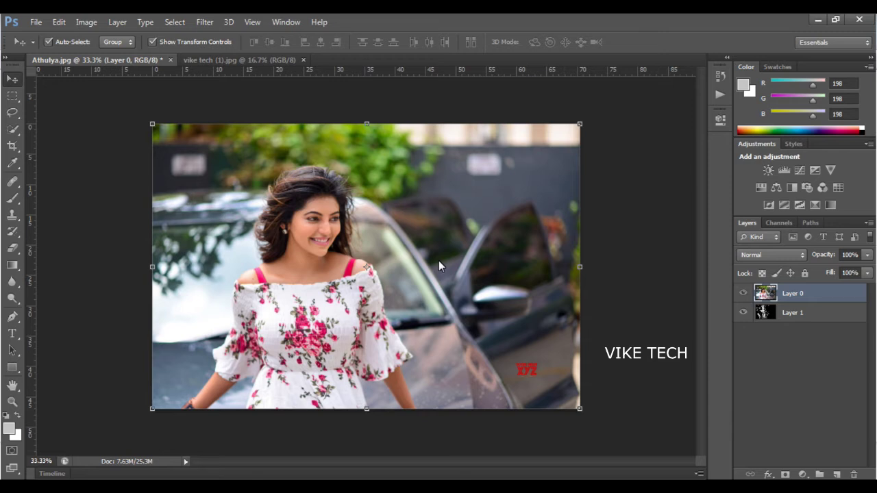
key("ctrl+comma")
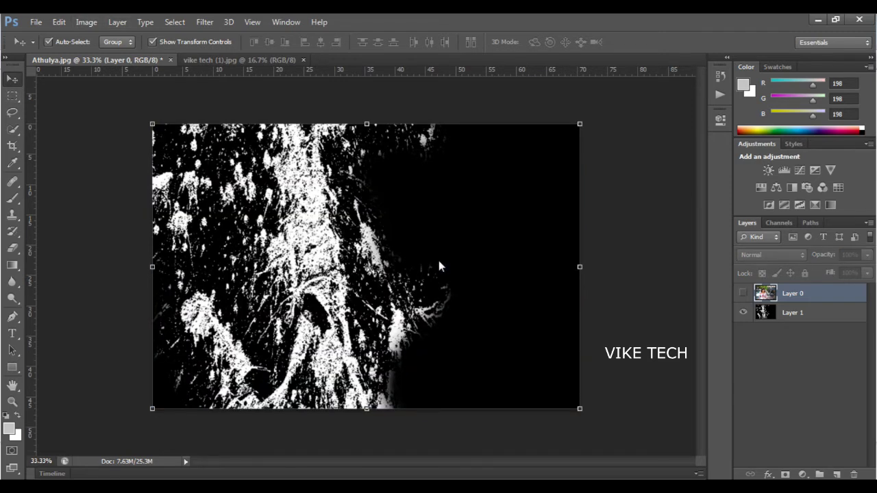
key("alt+bracketleft")
key("Right")
key("Right")
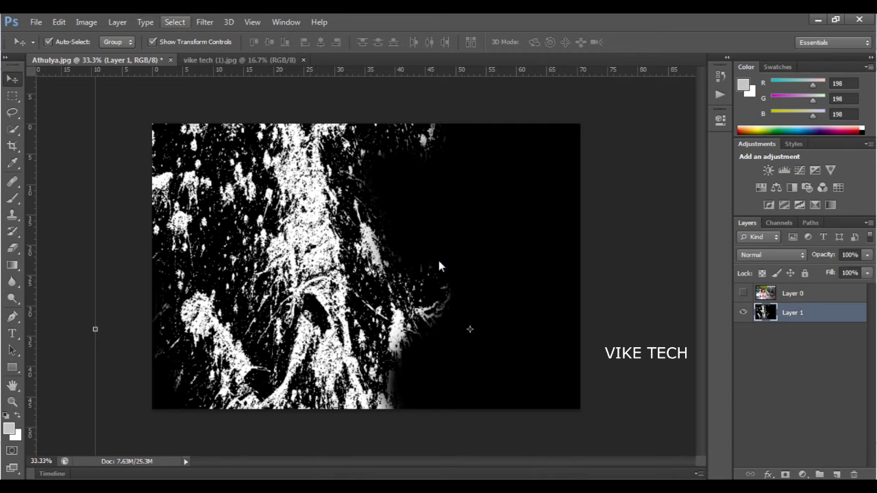
Select the white splatters with Color Range by sampling a white area.
key("Down")
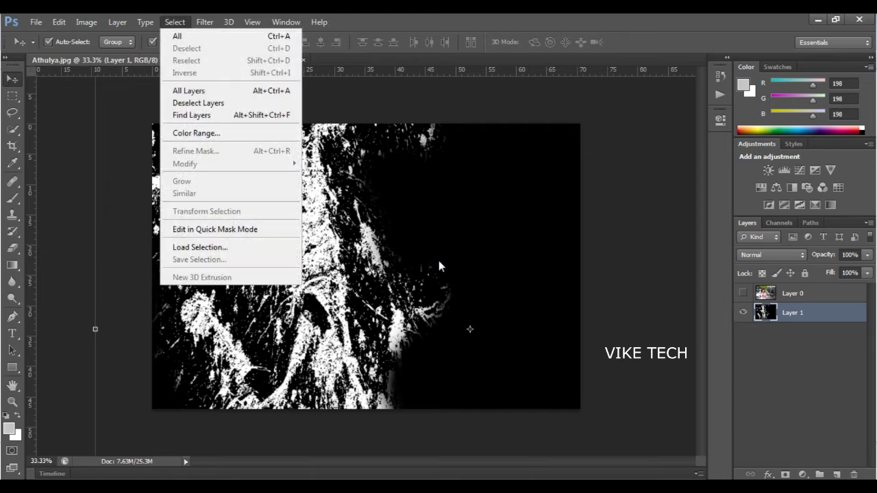
key("Down")
key("Down")
key("Down")
key("Down")
key("Down")
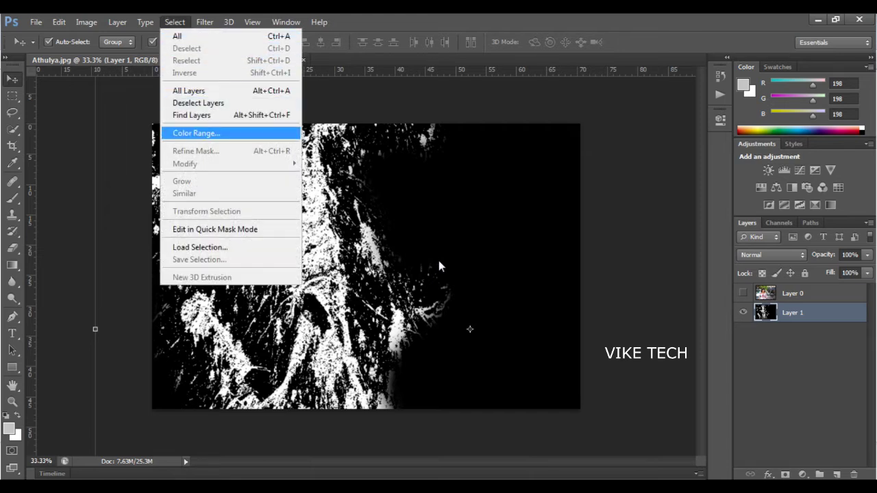
key("Return")
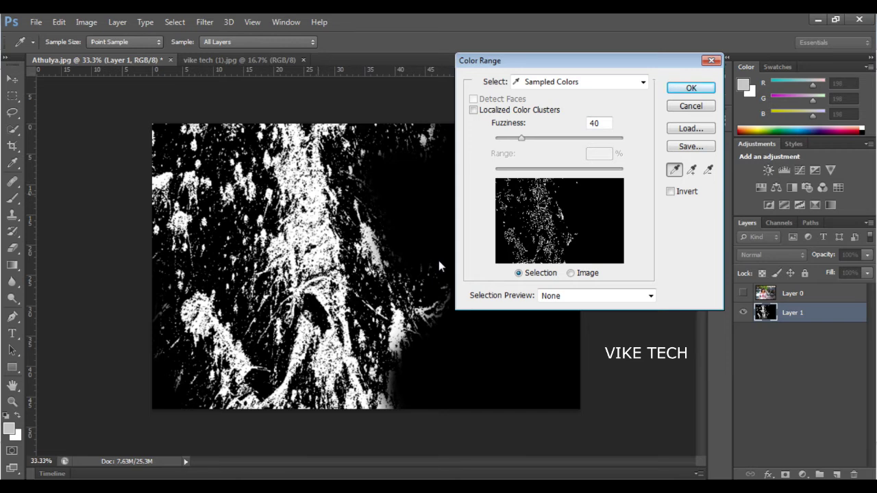
left_click(439, 267)
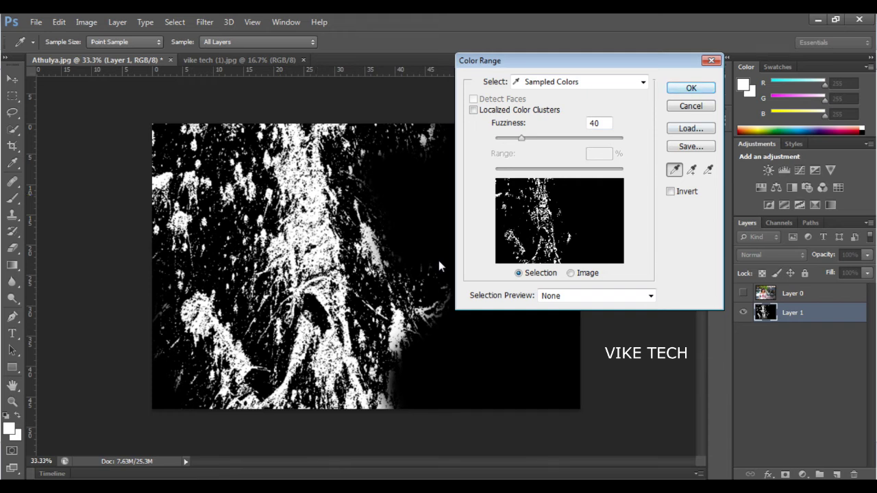
key("Return")
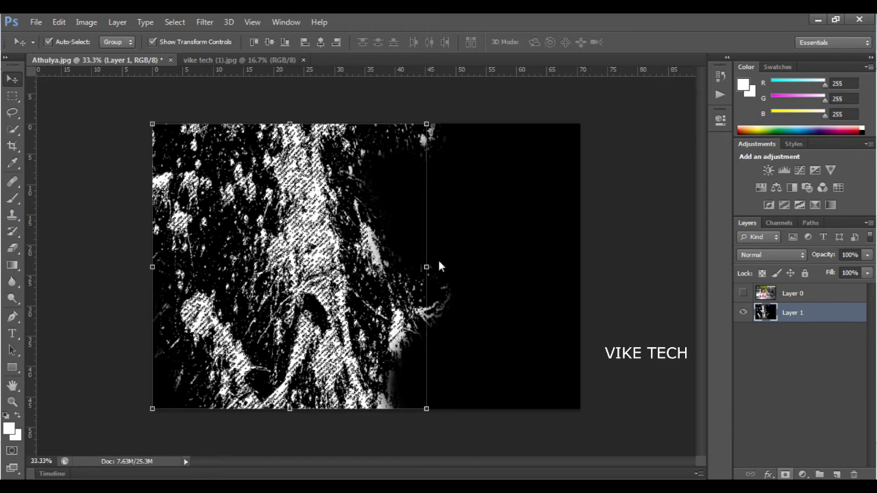
Add a layer mask to Layer 1 from the selection and show Layer 0 again.
left_click(785, 474)
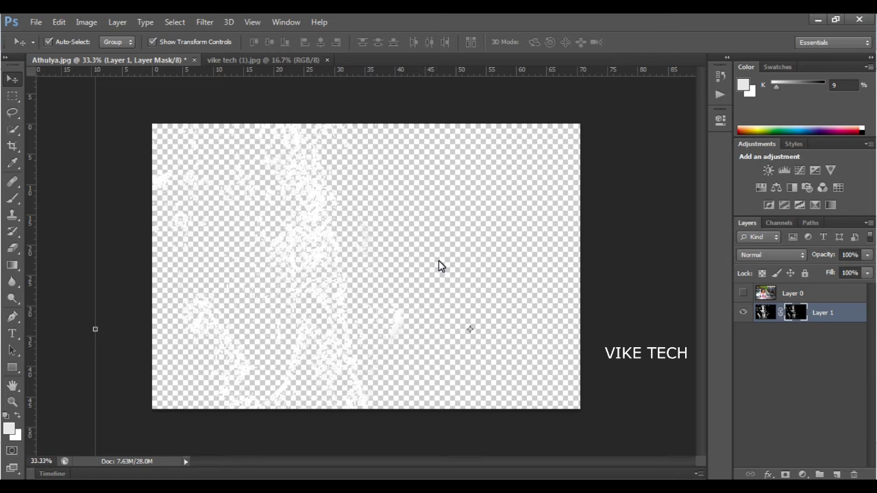
left_click(743, 293)
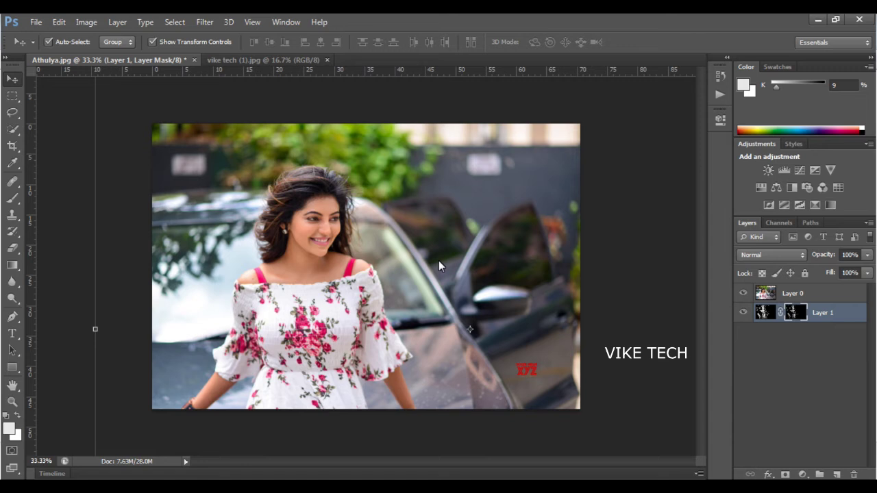
Clip Layer 0 to Layer 1 with Create Clipping Mask and target Layer 1's mask.
right_click(793, 293)
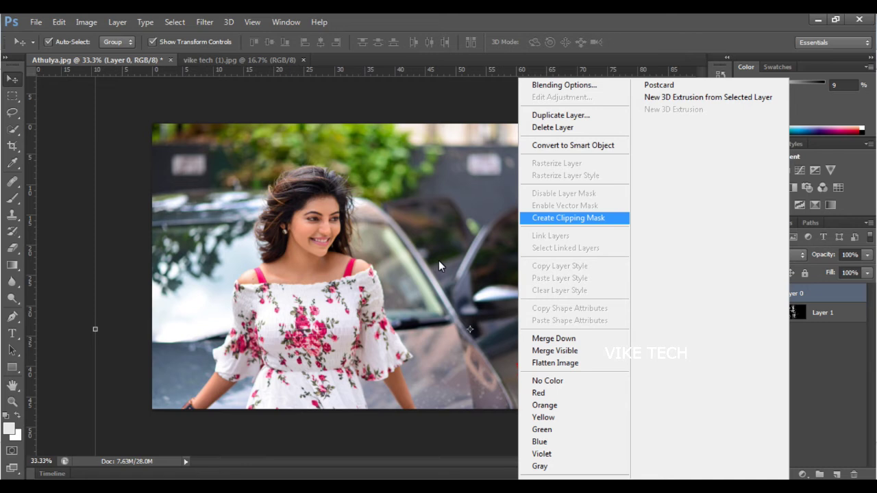
key("Return")
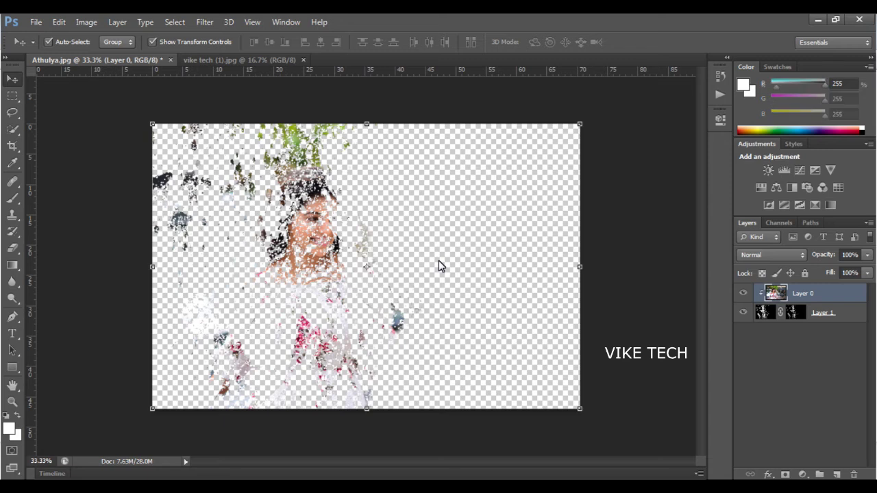
key("alt+bracketleft")
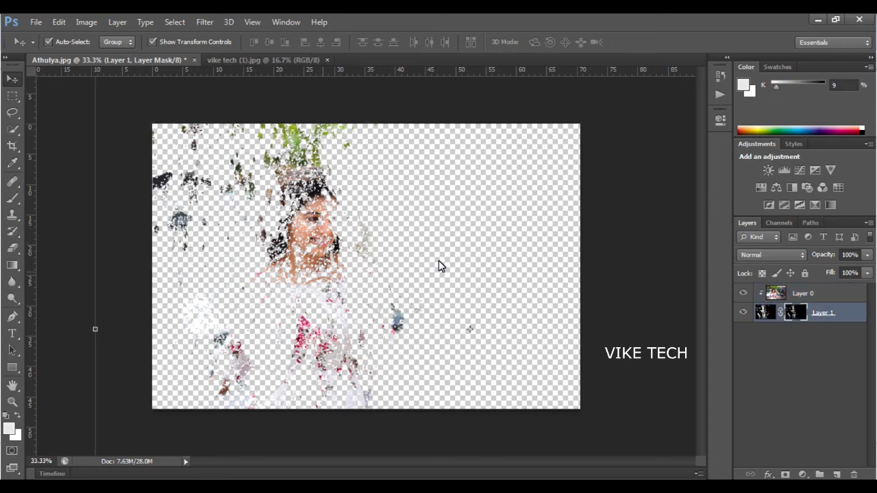
key("alt+shift+bracketright")
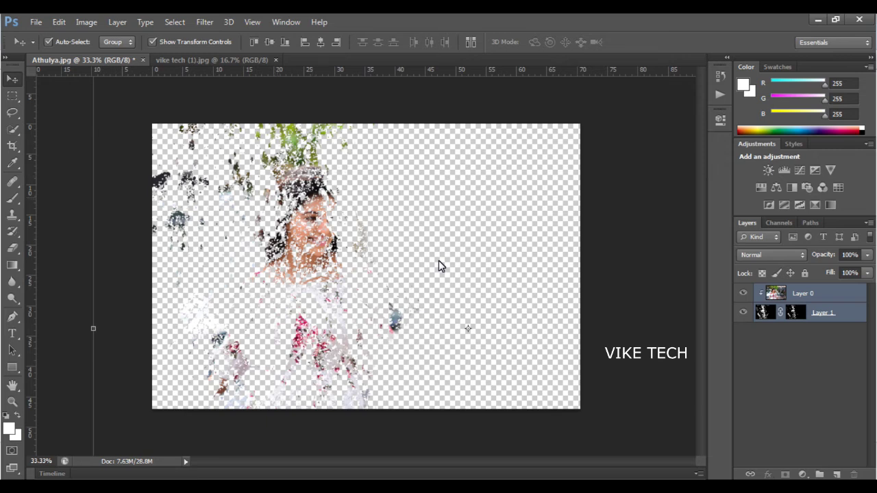
key("alt+bracketleft")
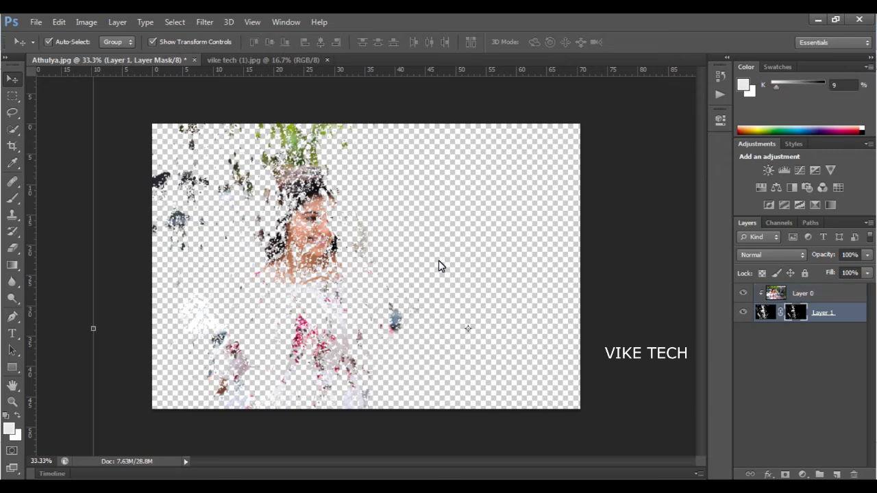
Paint white at brush size 200 on Layer 1's mask over the face and hair.
key("b")
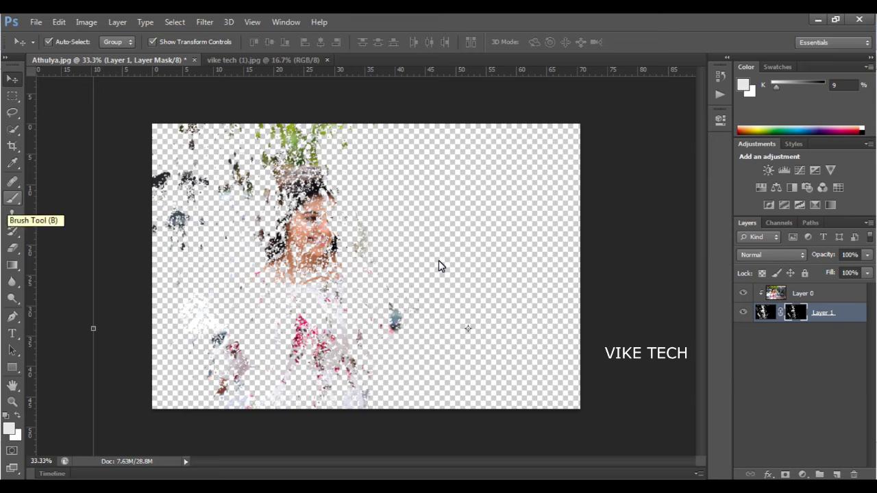
key("b")
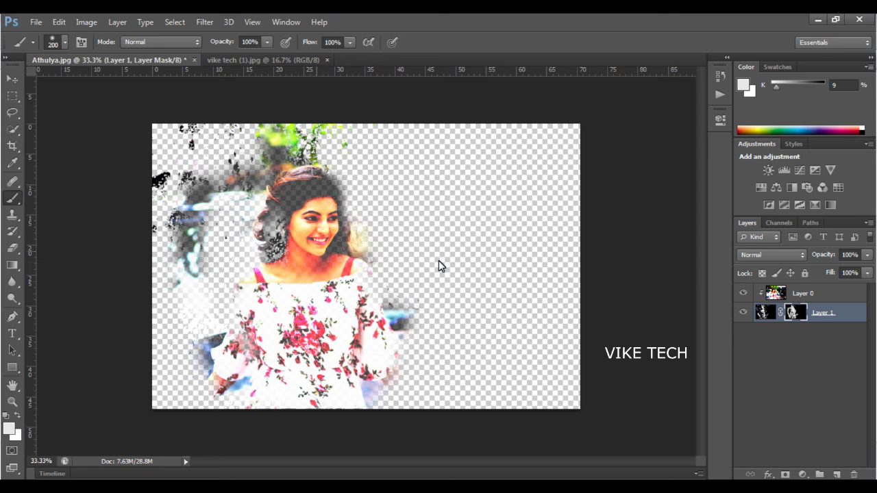
key("ctrl+z")
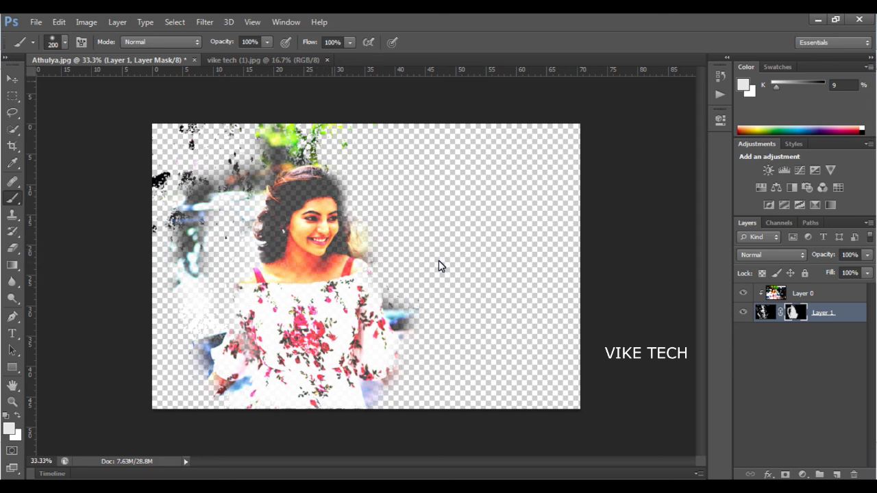